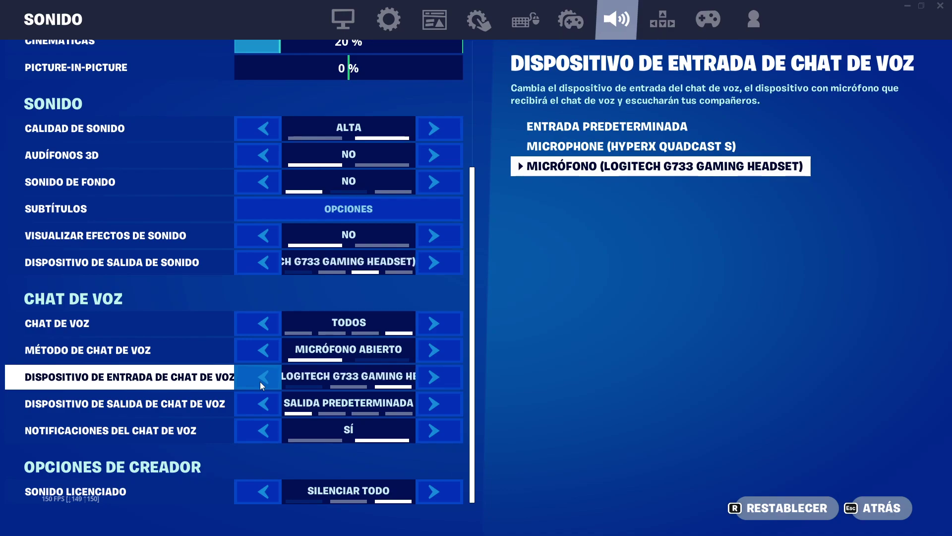
# Set Fortnite's voice chat input to Microphone (HyperX QuadCast S) and output to Altavoces (Logitech G733 Gaming Headset), applying both changes.
pyautogui.click(260, 382)
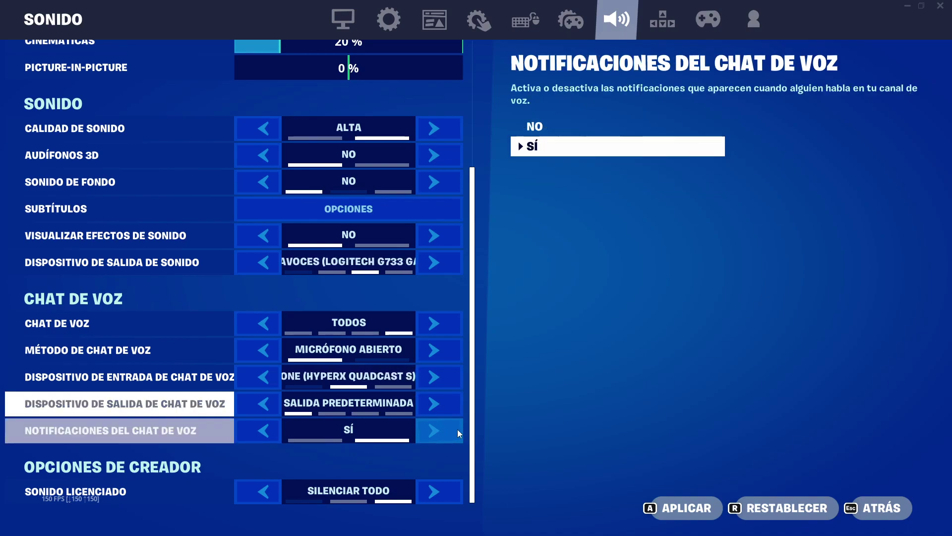
pyautogui.click(703, 508)
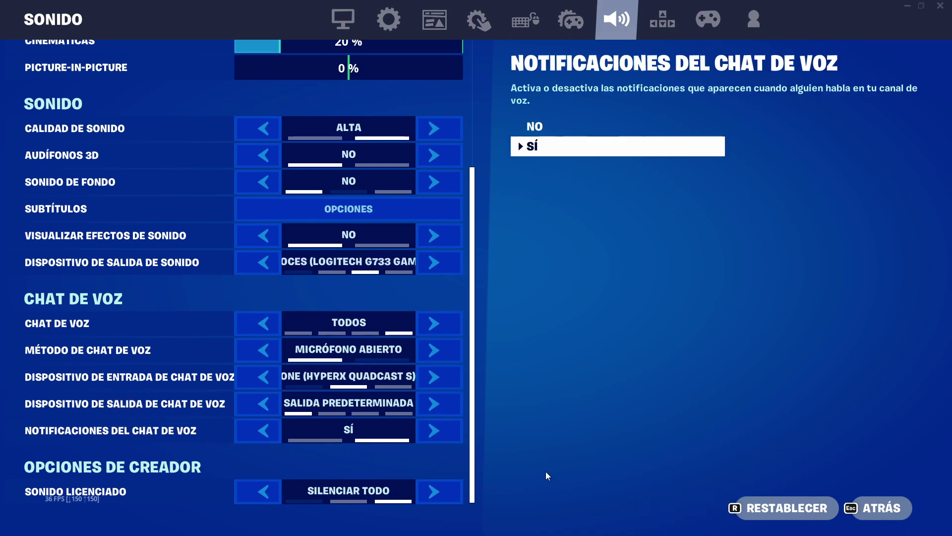
pyautogui.click(432, 410)
pyautogui.click(432, 409)
pyautogui.click(688, 506)
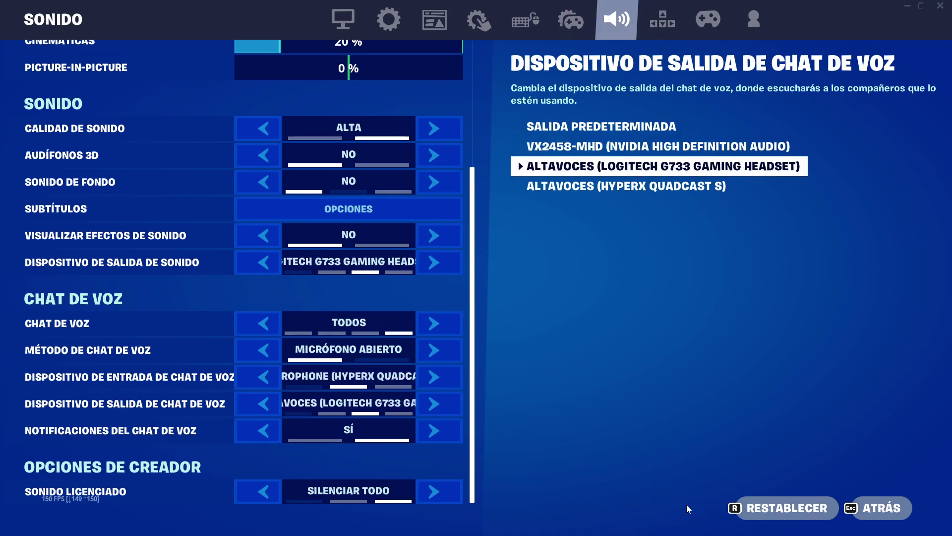
# Leave the sound settings and exit Fortnite to the desktop.
pyautogui.press('Escape')
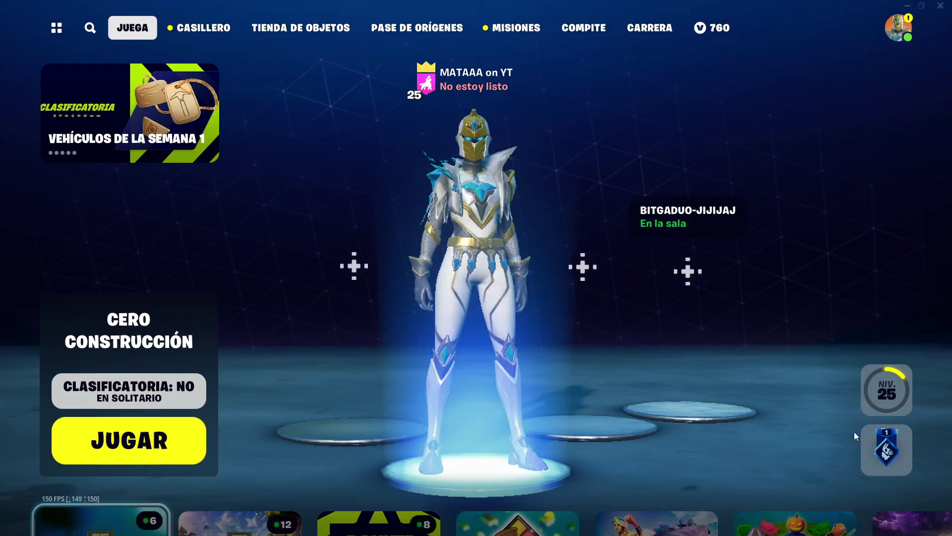
pyautogui.press('Escape')
pyautogui.click(397, 386)
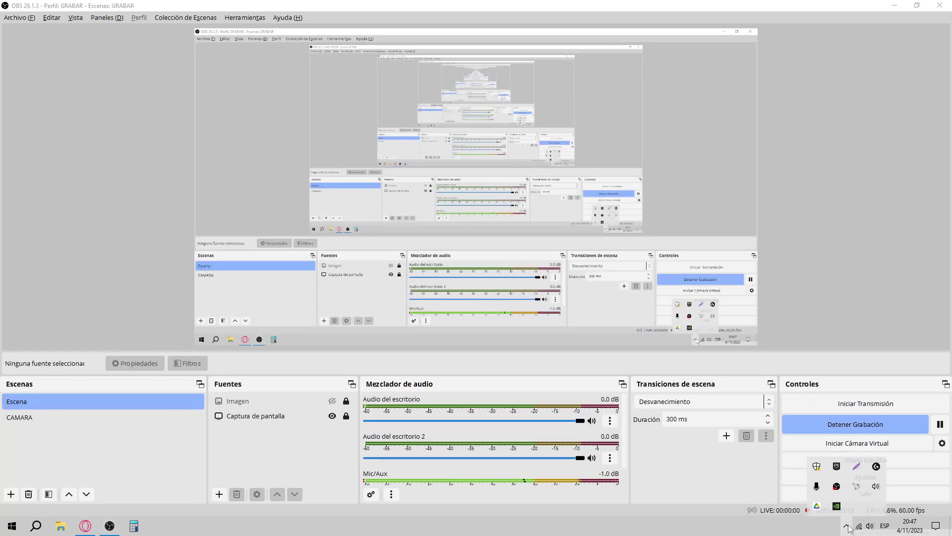
# Switch to Windows Settings and open the system sound's application volume and device preferences.
pyautogui.click(12, 526)
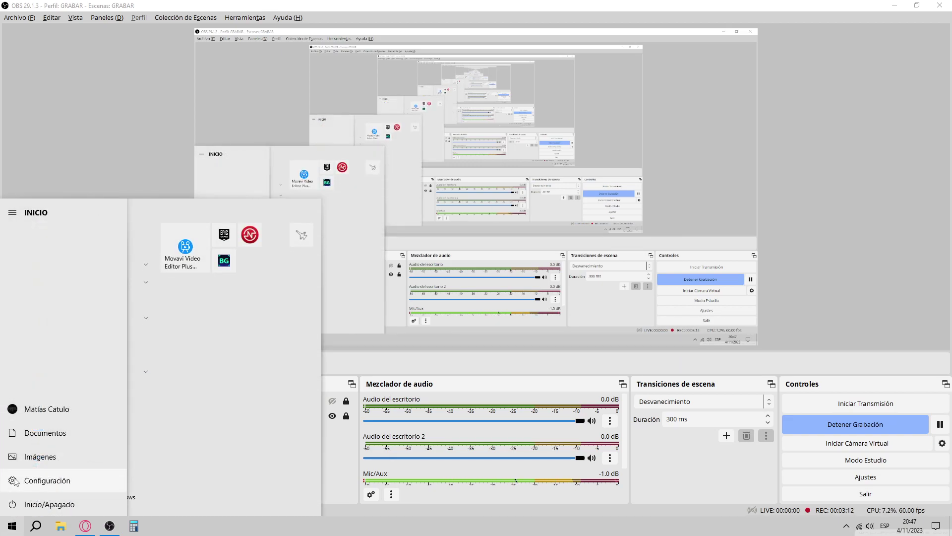
pyautogui.click(13, 480)
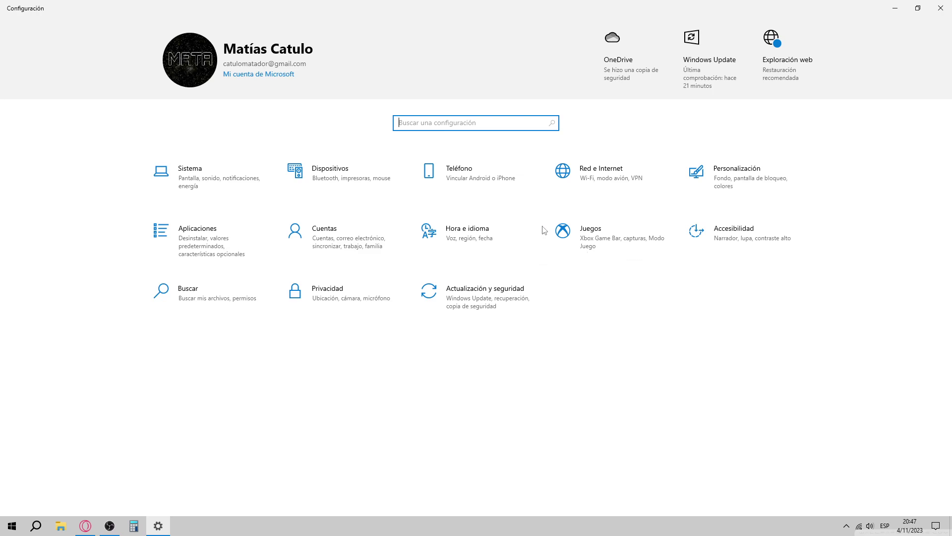
pyautogui.click(218, 170)
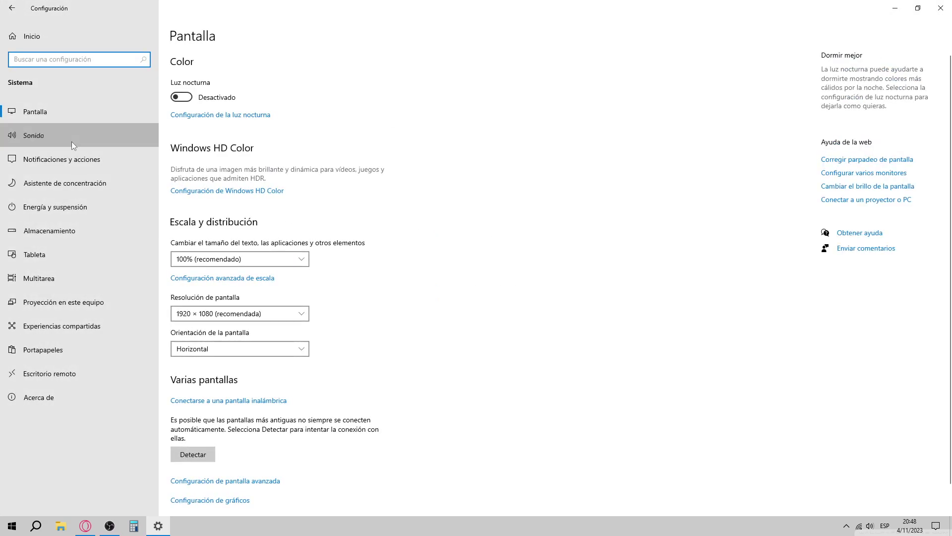
pyautogui.click(72, 141)
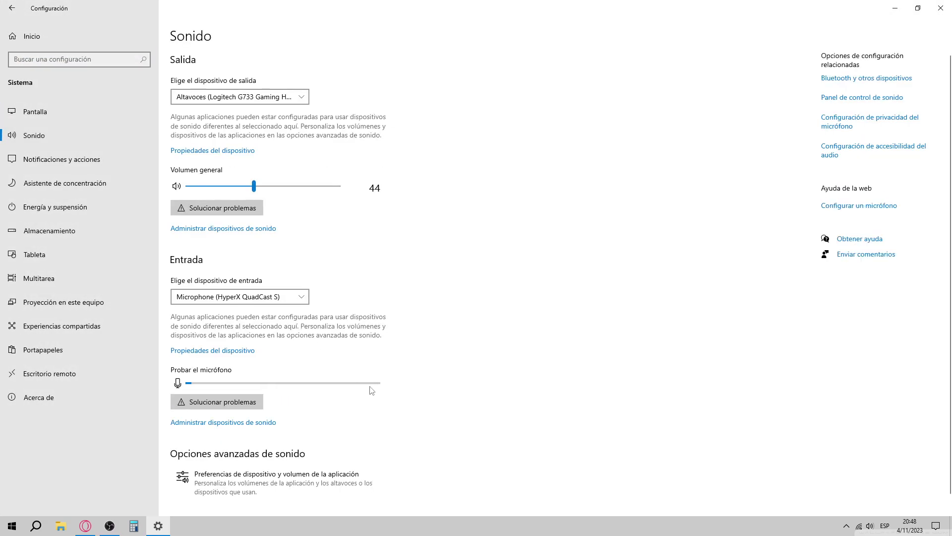
pyautogui.scroll(-1, 350, 402)
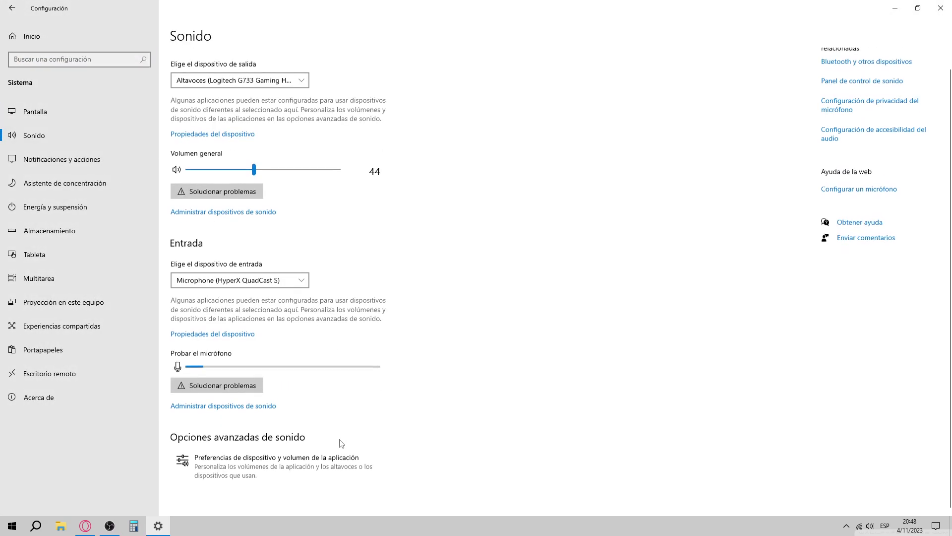
pyautogui.click(277, 462)
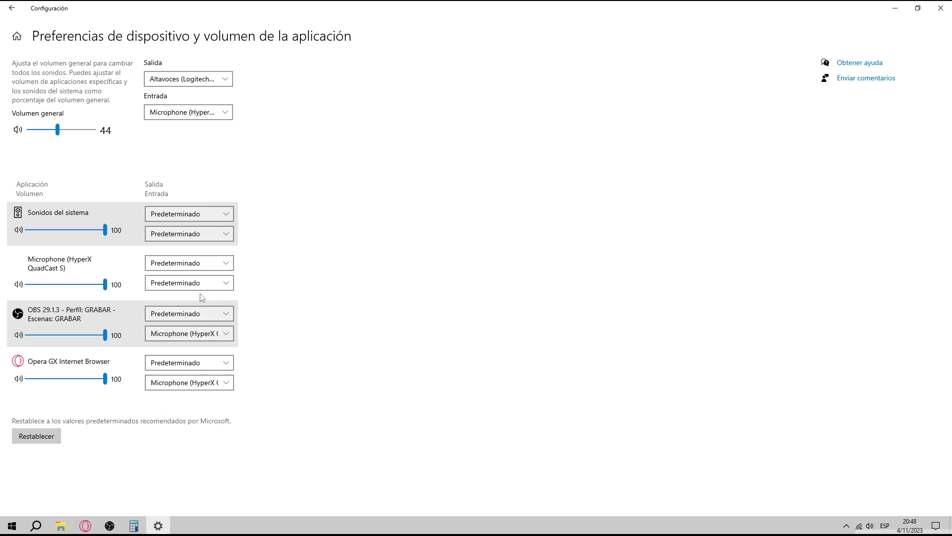
# Set the output device for OBS to Altavoces (Logitech G733 Gaming Headset).
pyautogui.click(192, 313)
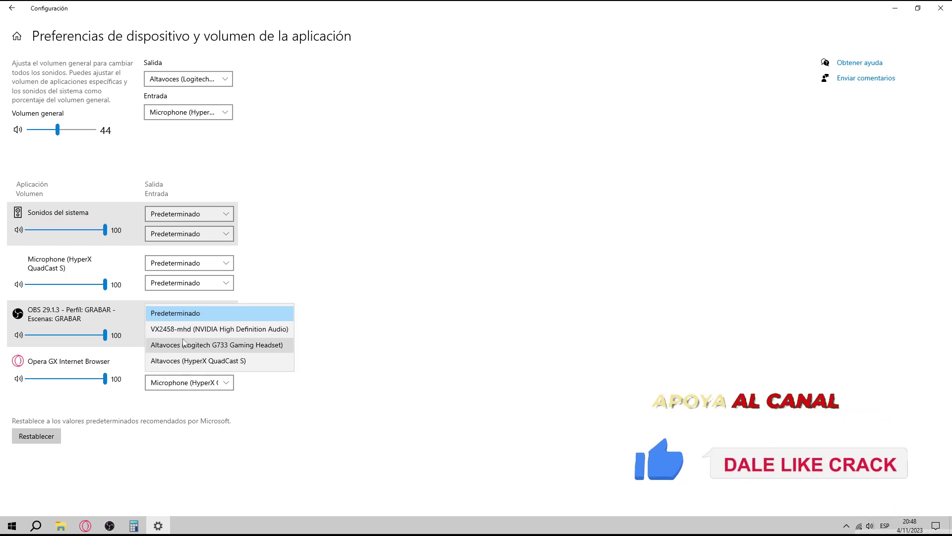
pyautogui.click(195, 311)
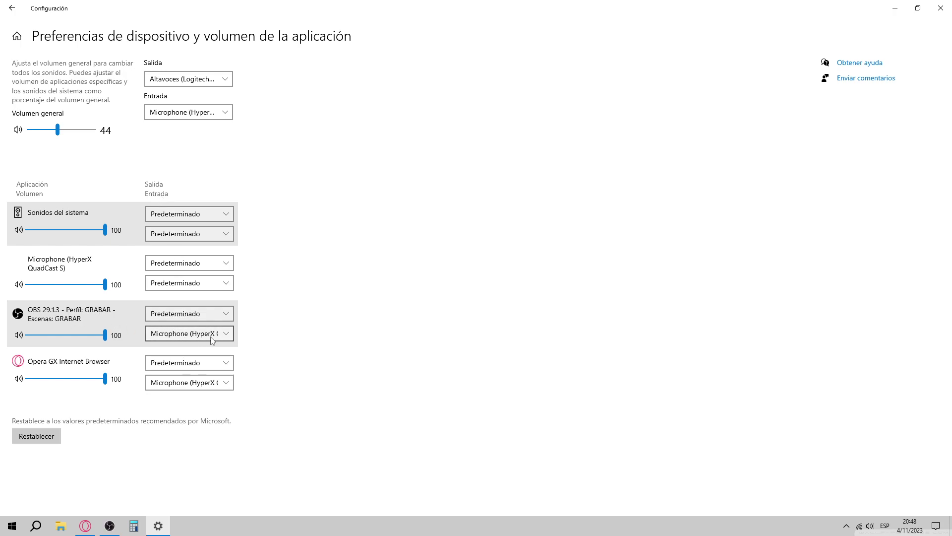
pyautogui.click(203, 314)
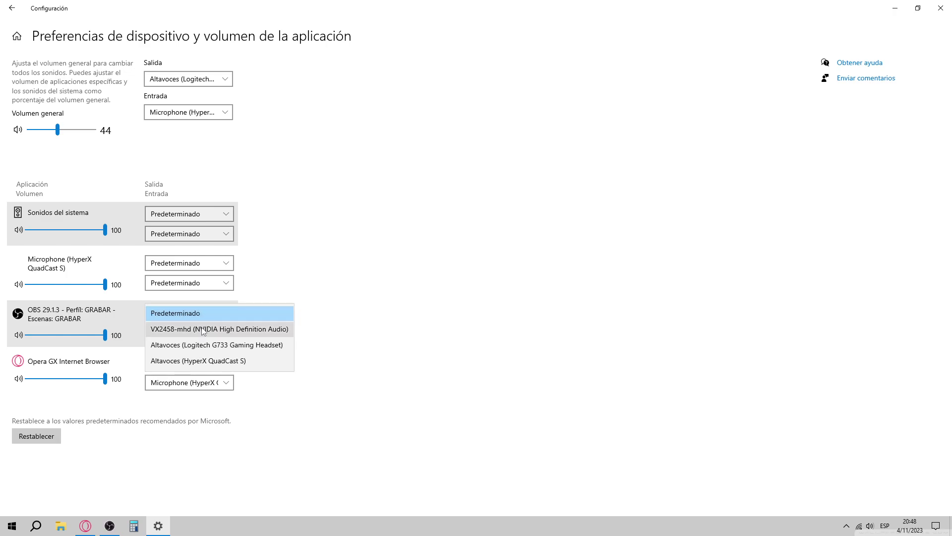
pyautogui.click(200, 345)
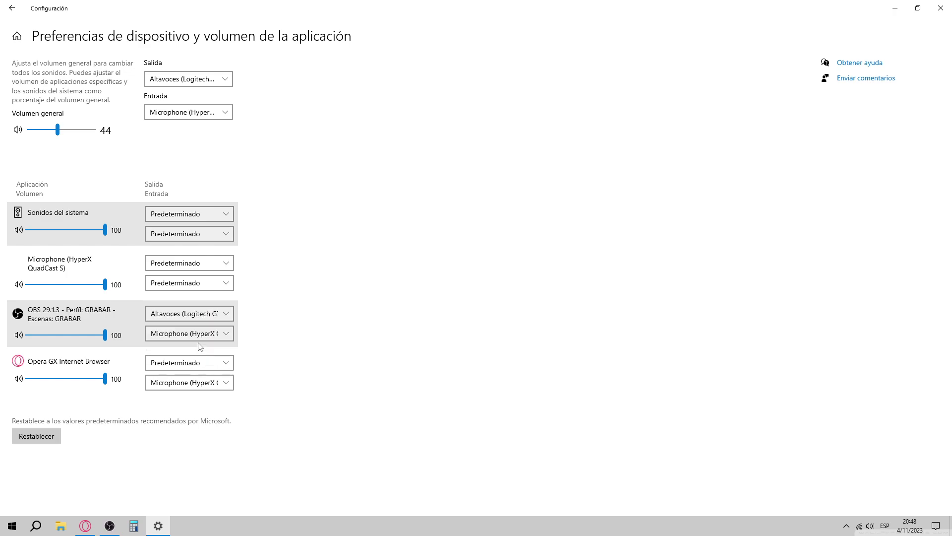
# Restore the output device for OBS to Predeterminado.
pyautogui.click(197, 317)
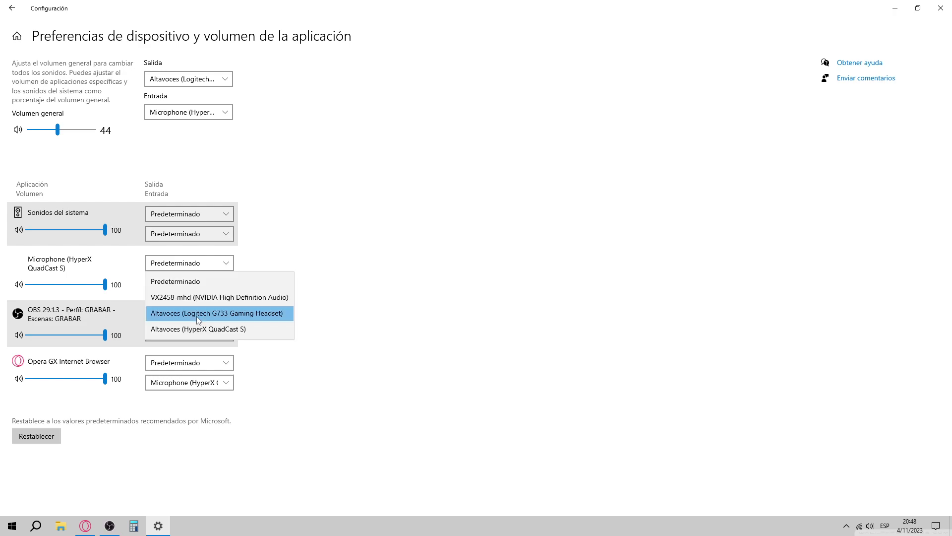
pyautogui.click(209, 280)
pyautogui.click(207, 317)
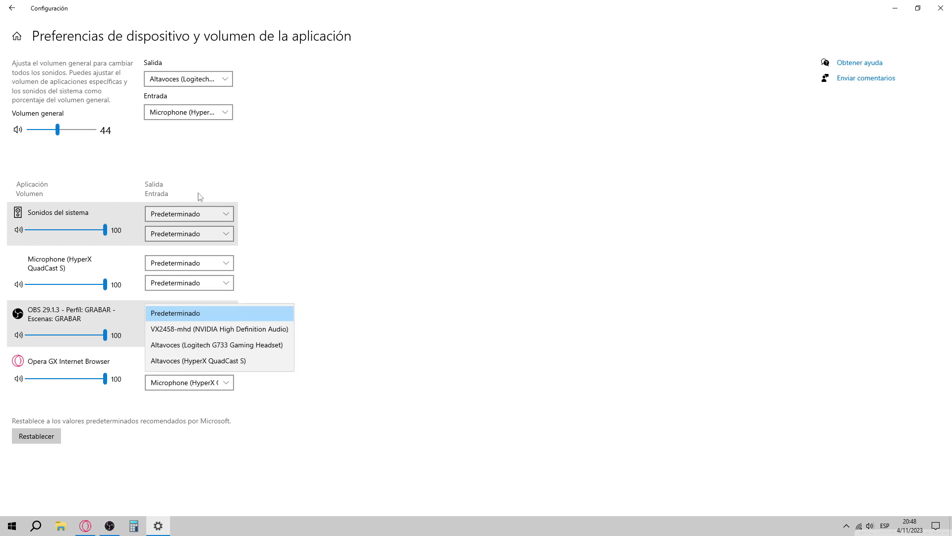
pyautogui.click(196, 213)
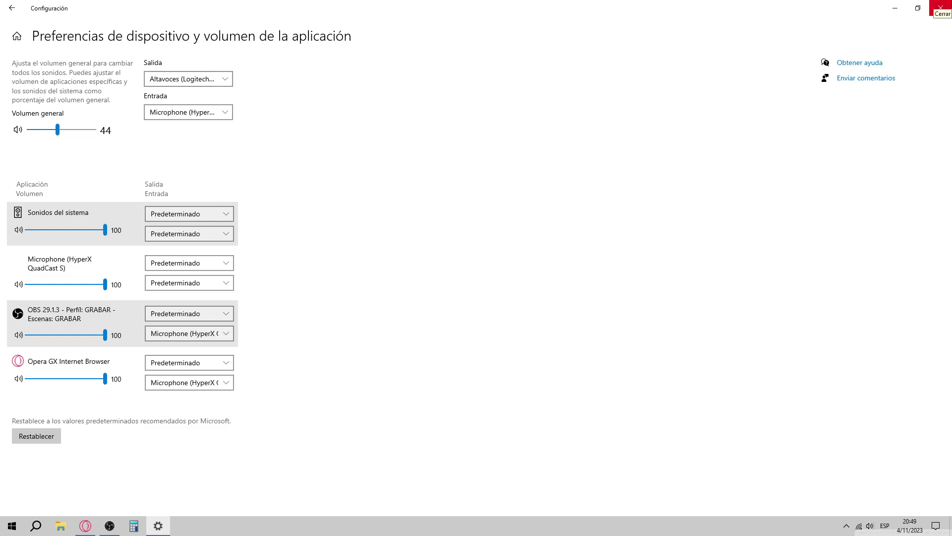
# Close Windows Settings and switch to the Epic Games Launcher's game library.
pyautogui.click(940, 7)
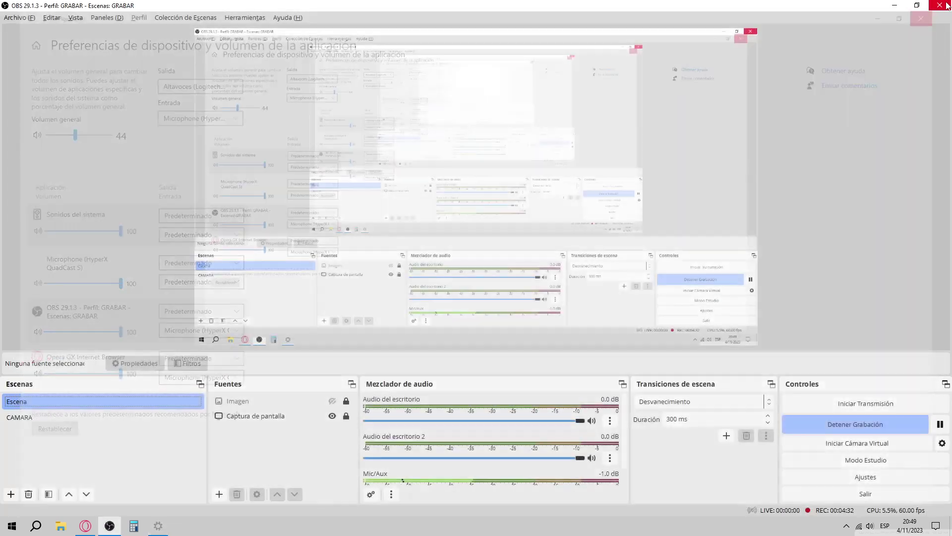
pyautogui.click(12, 525)
pyautogui.click(227, 236)
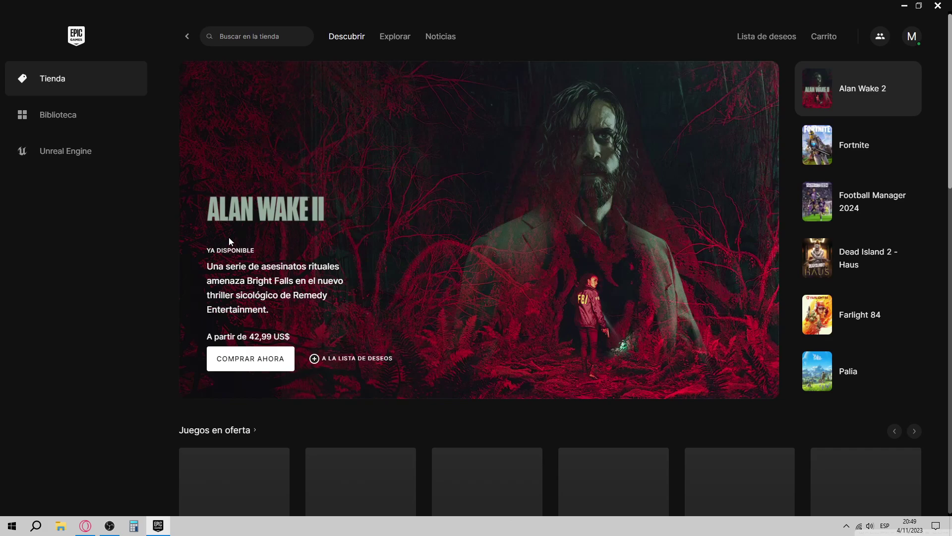
pyautogui.click(59, 122)
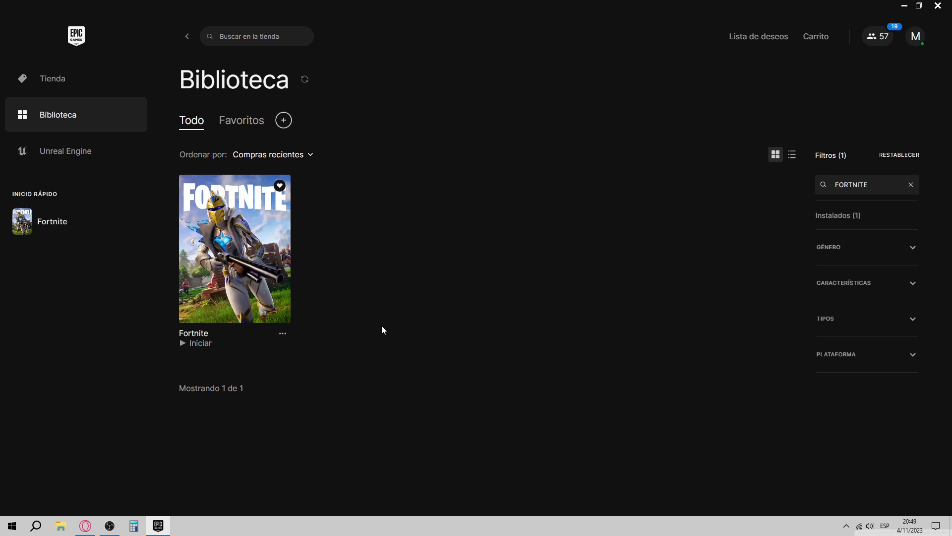
# Review Fortnite's installation options from the library and close them without applying changes.
pyautogui.click(282, 333)
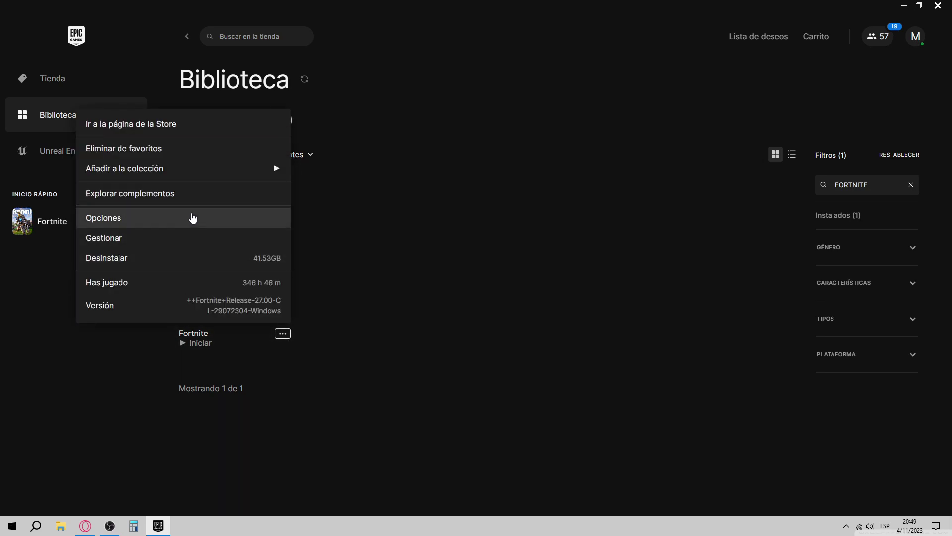
pyautogui.click(213, 218)
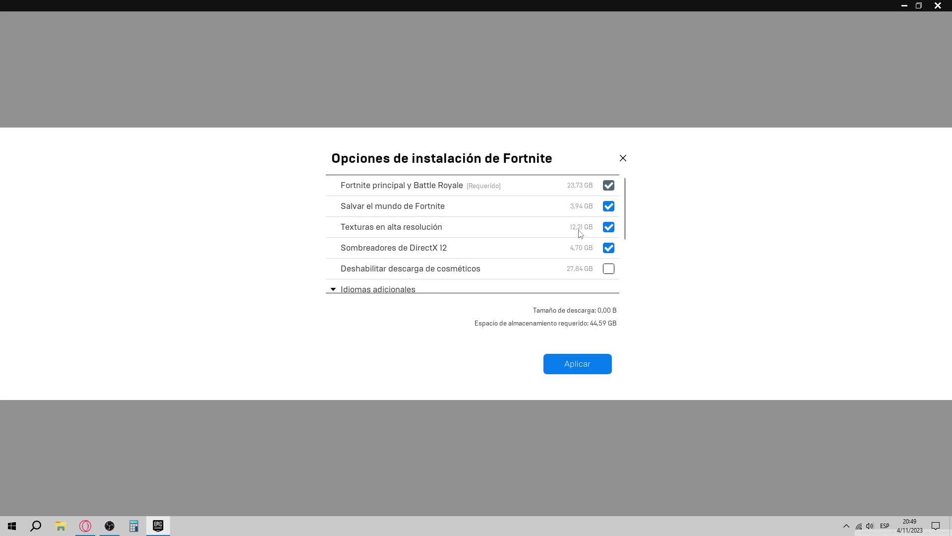
pyautogui.click(623, 159)
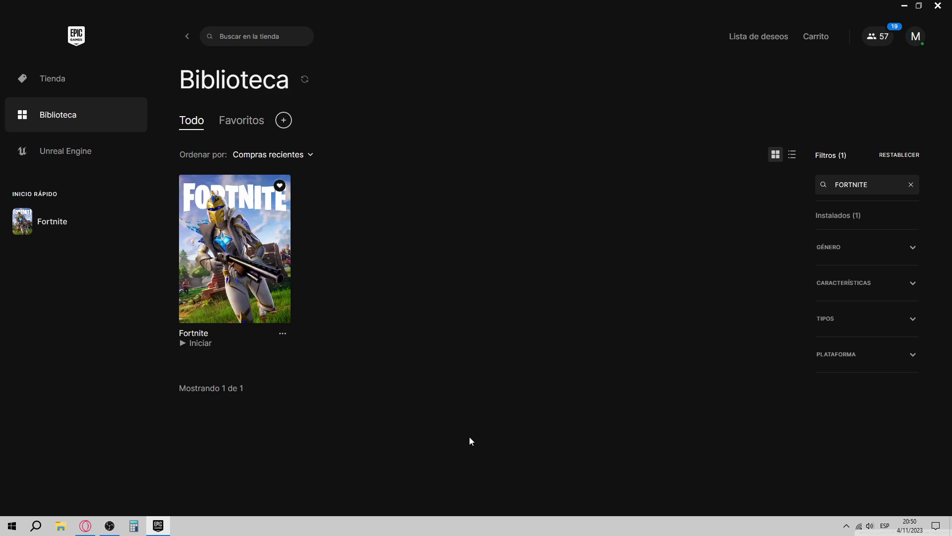
# Launch Fortnite from the library.
pyautogui.click(219, 301)
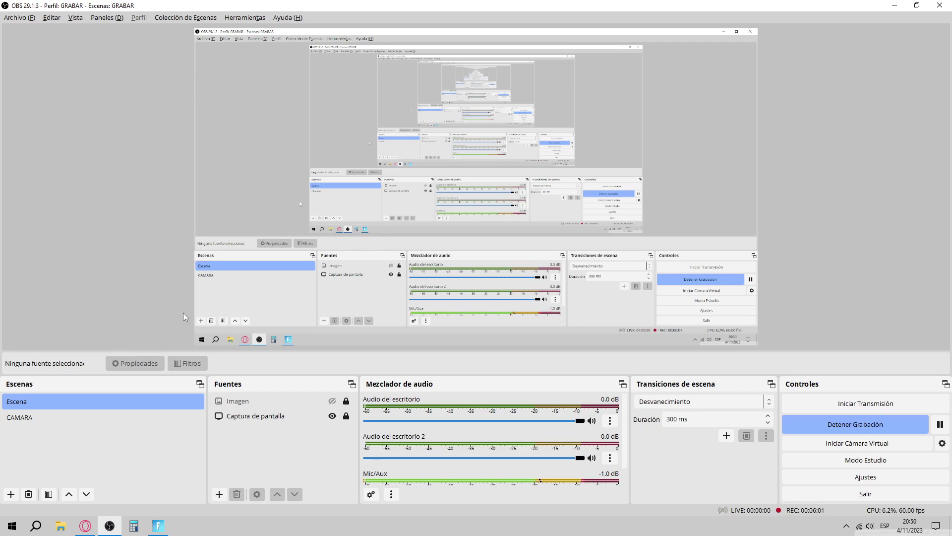
pyautogui.click(85, 526)
pyautogui.click(110, 526)
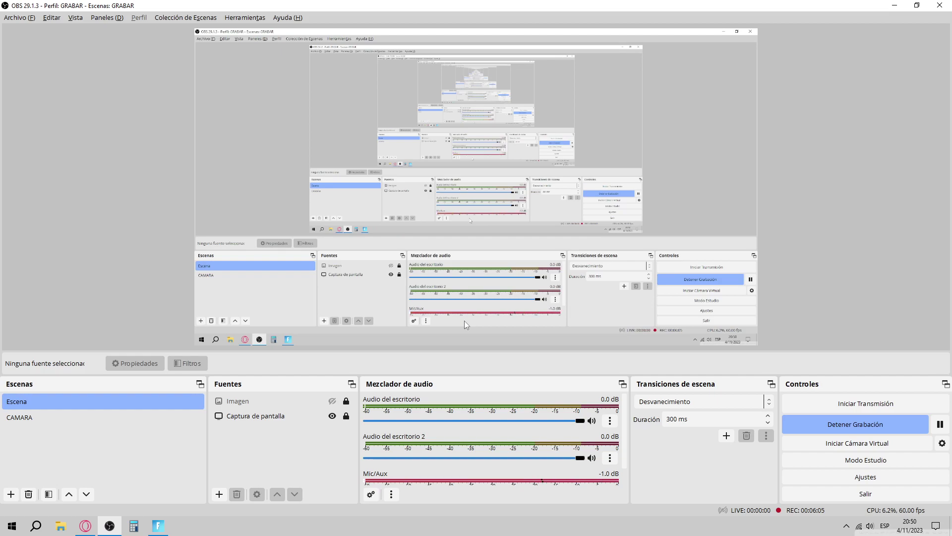